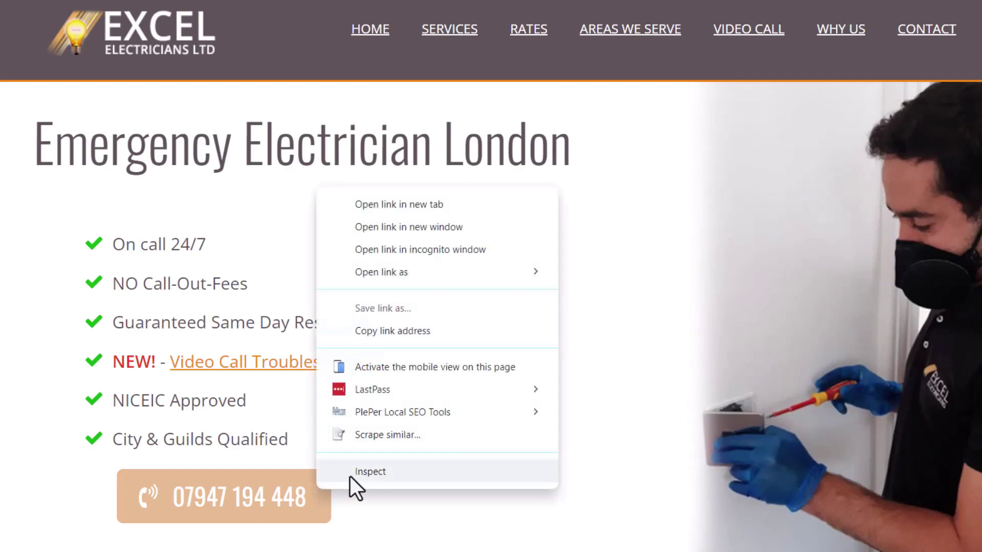
Inspect the phone button in DevTools to confirm it is a tel: link
{"action": "left_click", "coordinate": [350, 473]}
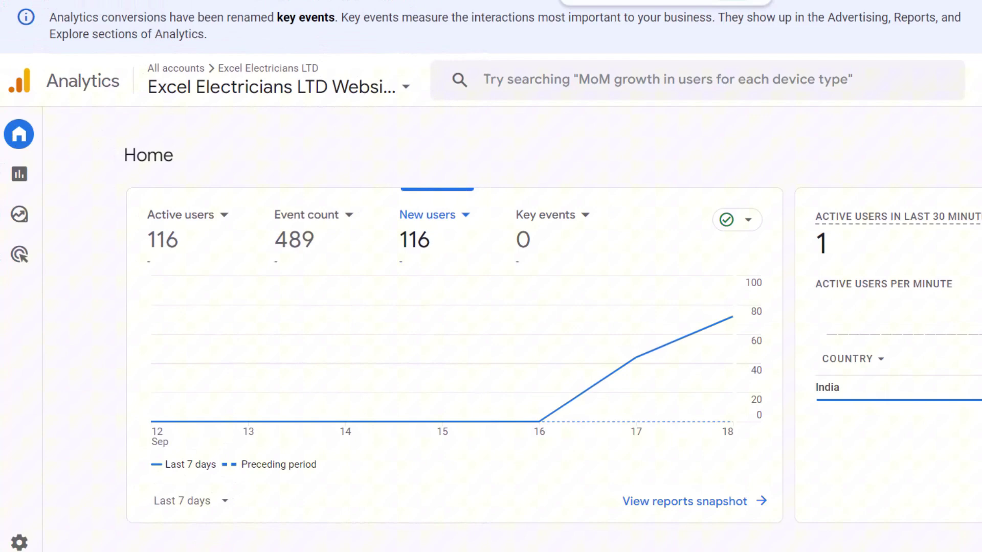
Open Admin > Data display > Events and scroll through the existing events list
{"action": "left_click", "coordinate": [77, 543]}
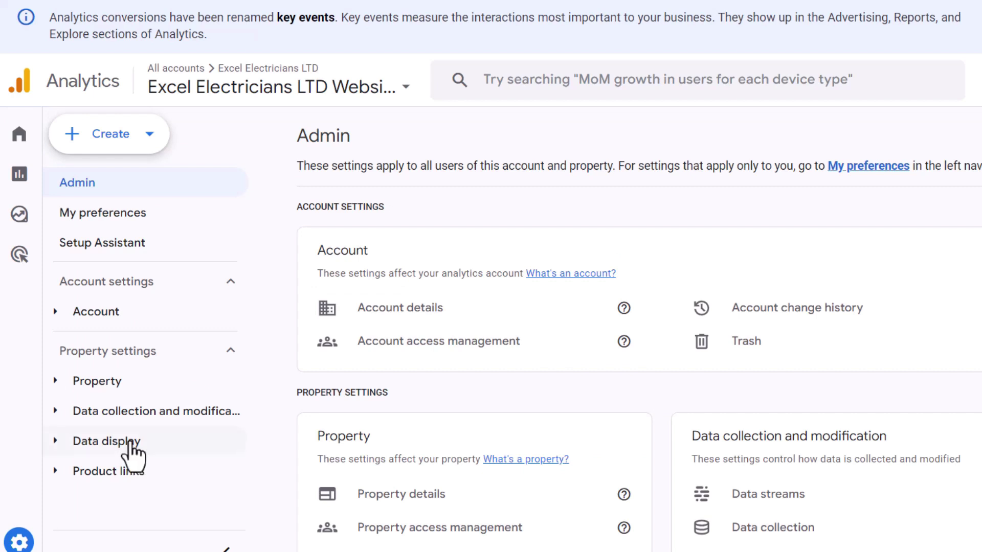
{"action": "left_click", "coordinate": [128, 442]}
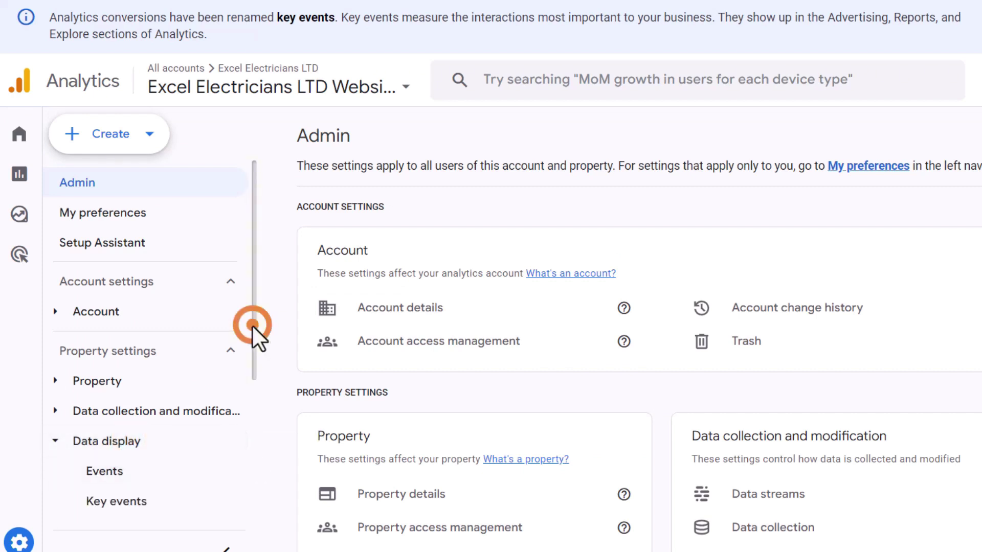
{"action": "left_click_drag", "start_coordinate": [253, 325], "coordinate": [284, 431]}
{"action": "left_click", "coordinate": [117, 294]}
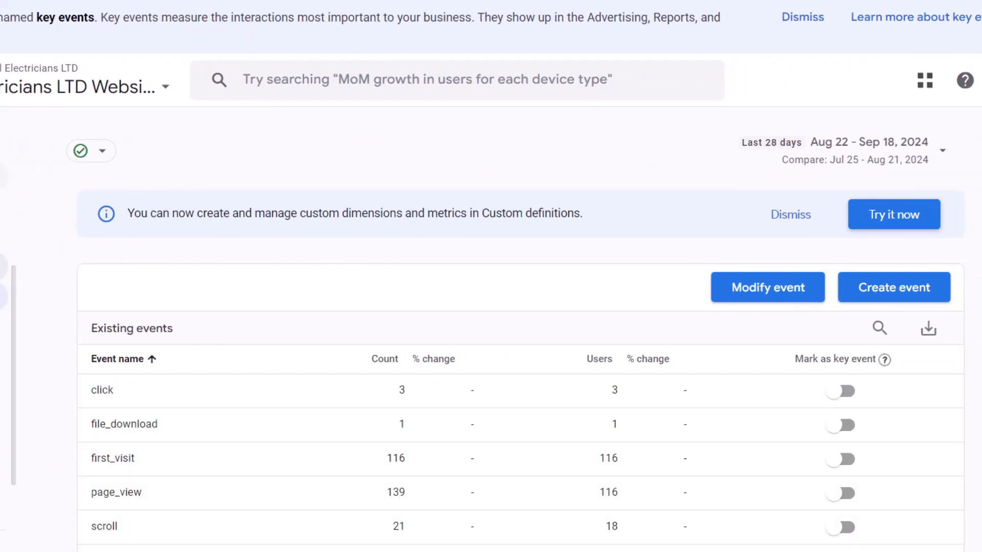
{"action": "scroll", "coordinate": [518, 338], "scroll_direction": "down", "scroll_amount": 3}
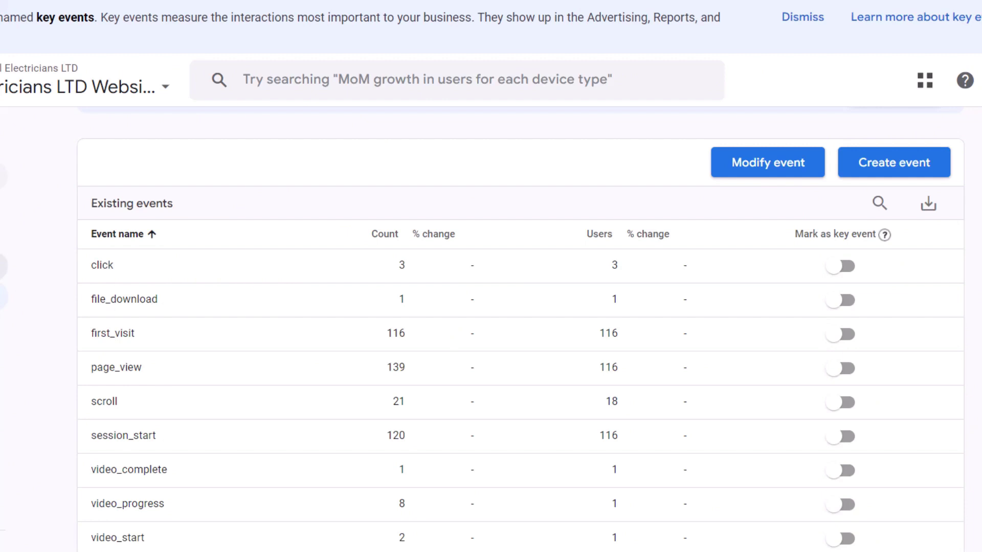
Start a new custom event and enter phone_call_clicks as its name
{"action": "left_click", "coordinate": [916, 163]}
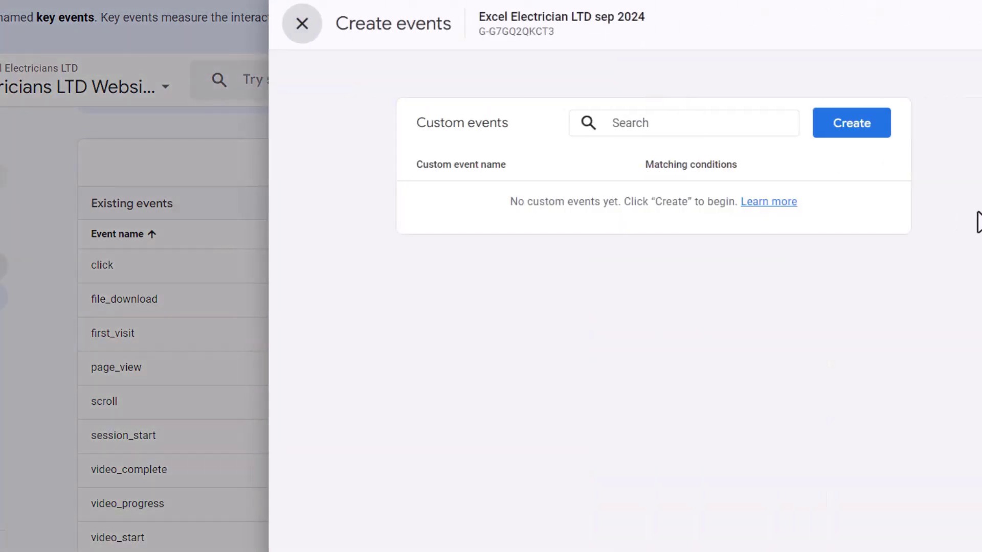
{"action": "left_click", "coordinate": [849, 128]}
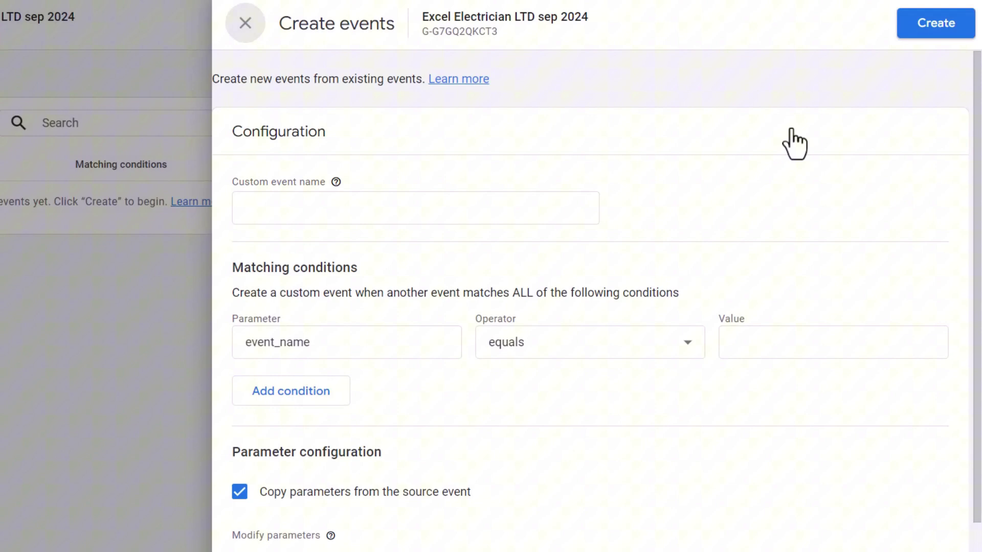
{"action": "left_click", "coordinate": [321, 213]}
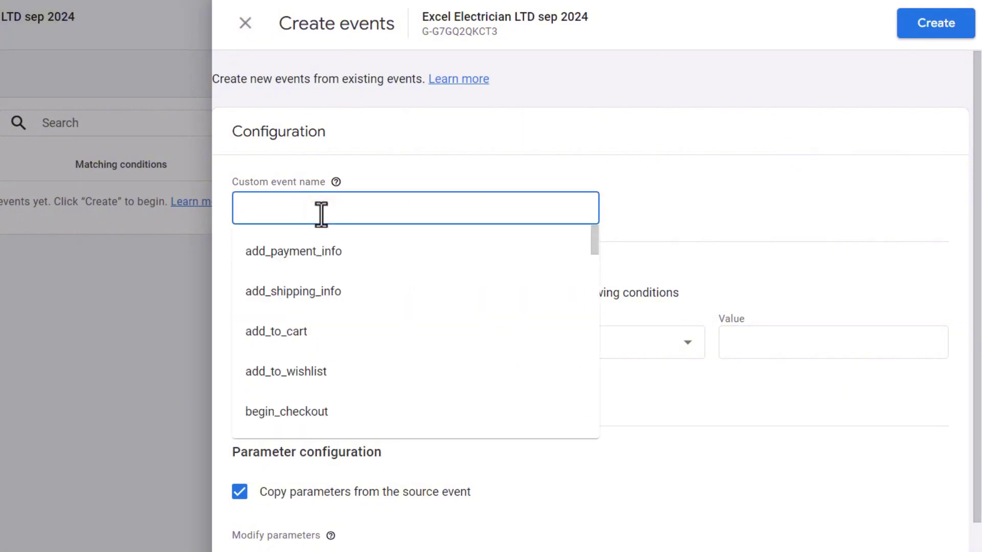
{"action": "type", "text": "phone_"}
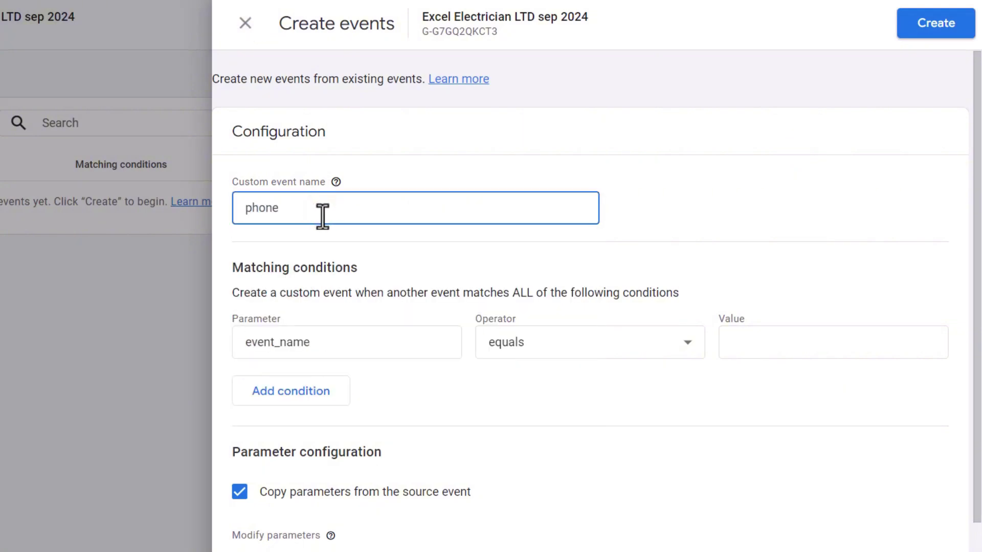
{"action": "type", "text": "call_"}
{"action": "type", "text": "chicks"}
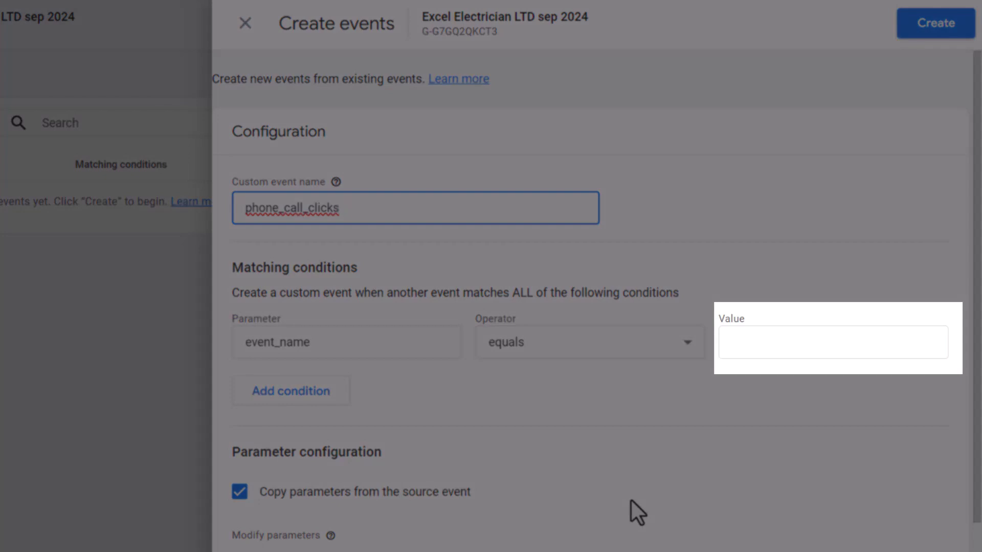
Match event name click with link_url containing tel:, then create the custom event
{"action": "left_click", "coordinate": [752, 345]}
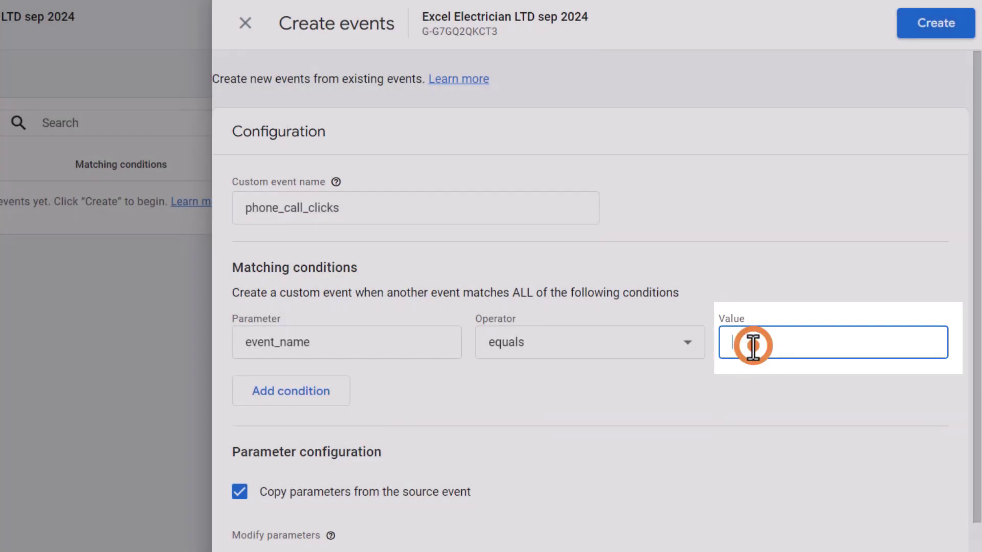
{"action": "type", "text": "clic"}
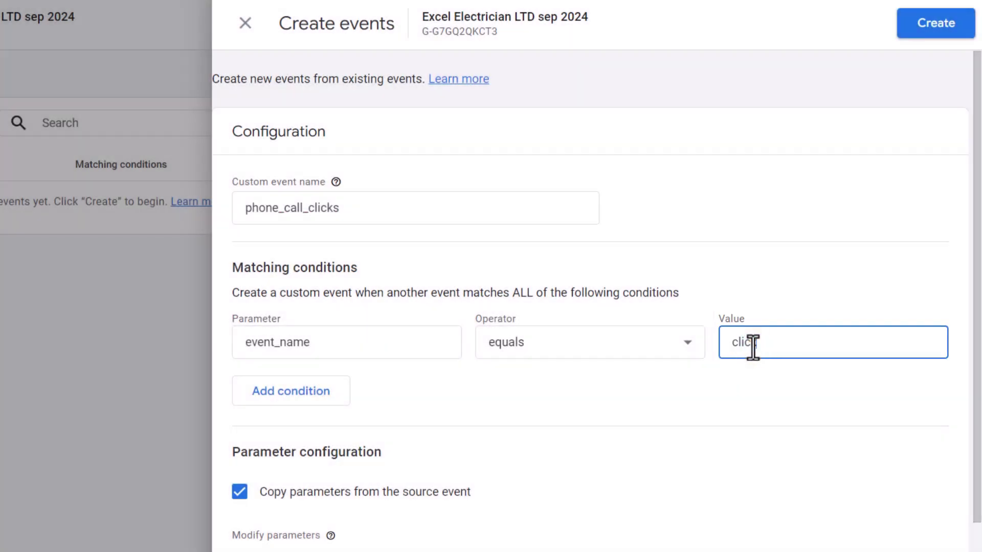
{"action": "type", "text": "k"}
{"action": "left_click", "coordinate": [316, 400]}
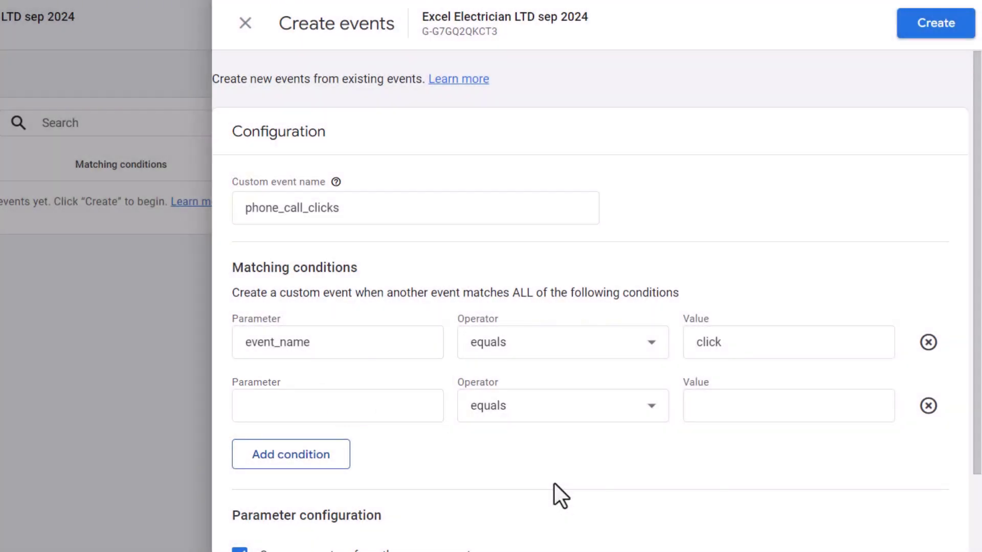
{"action": "left_click", "coordinate": [362, 406]}
{"action": "type", "text": "link_"}
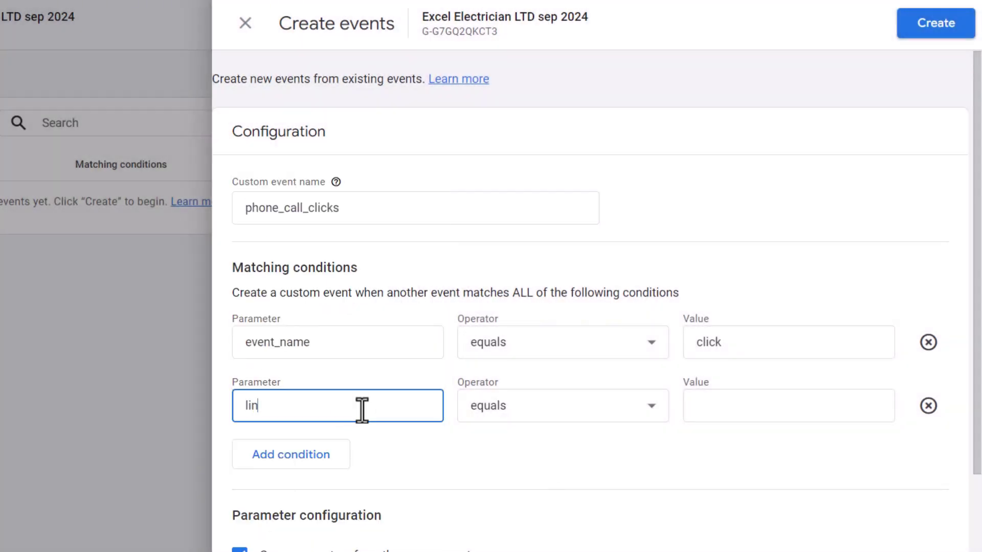
{"action": "type", "text": "url"}
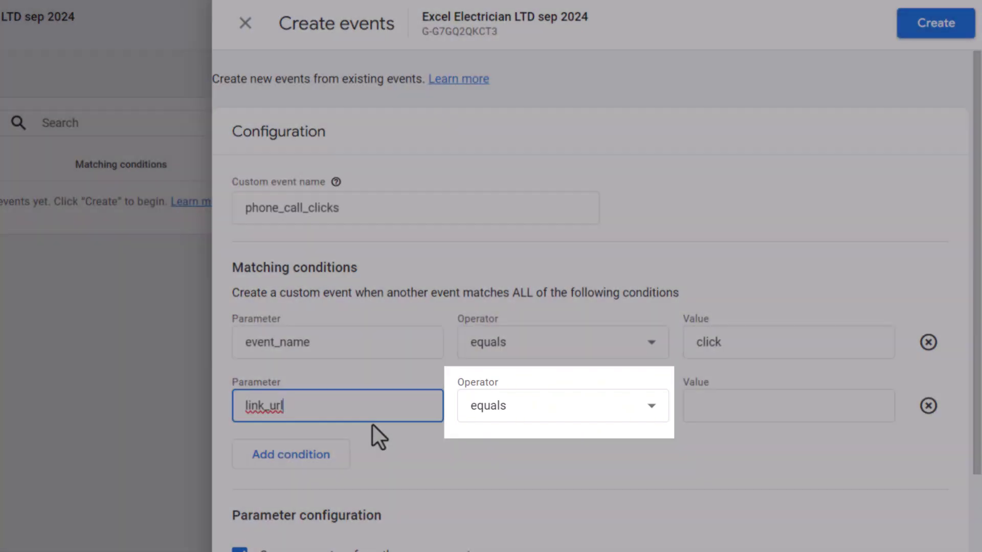
{"action": "left_click", "coordinate": [649, 407]}
{"action": "left_click", "coordinate": [496, 353]}
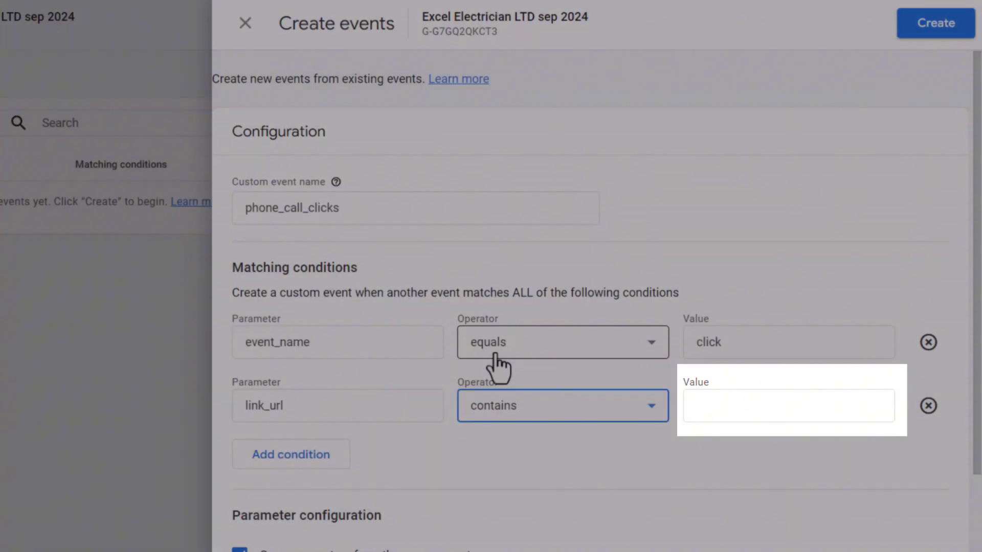
{"action": "left_click", "coordinate": [772, 405]}
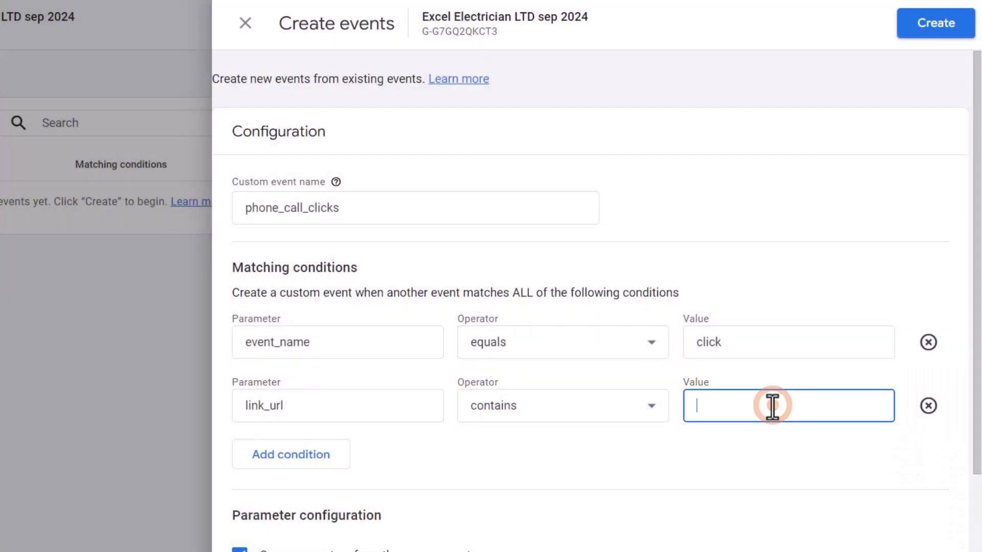
{"action": "type", "text": "tel:"}
{"action": "left_click", "coordinate": [935, 26]}
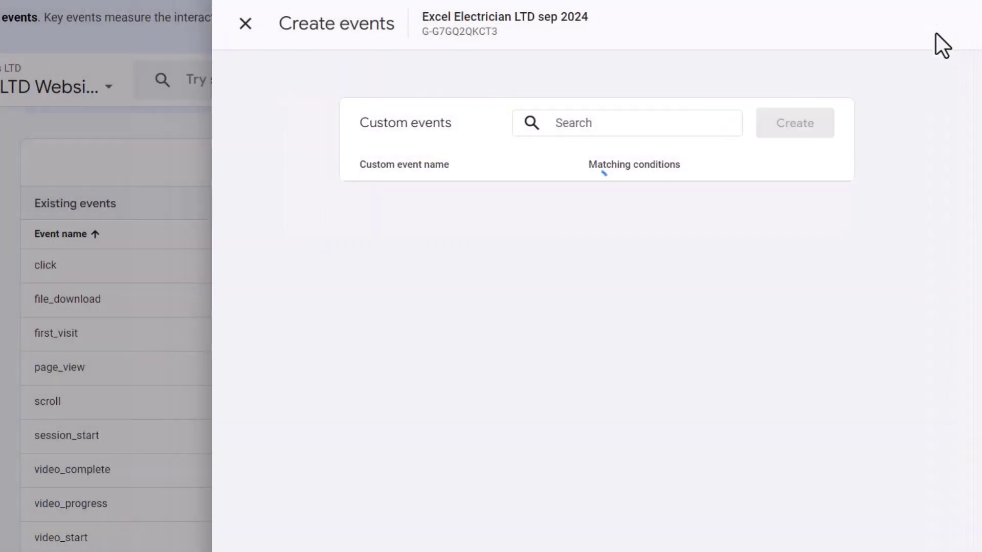
Close the custom events panel and open a new Chrome incognito window
{"action": "left_click", "coordinate": [245, 24]}
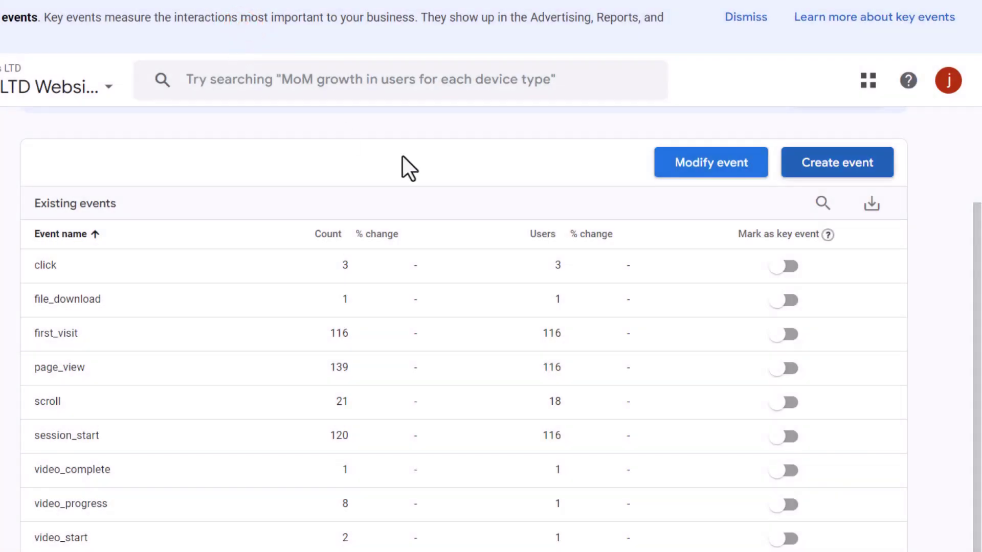
{"action": "left_click", "coordinate": [963, 28]}
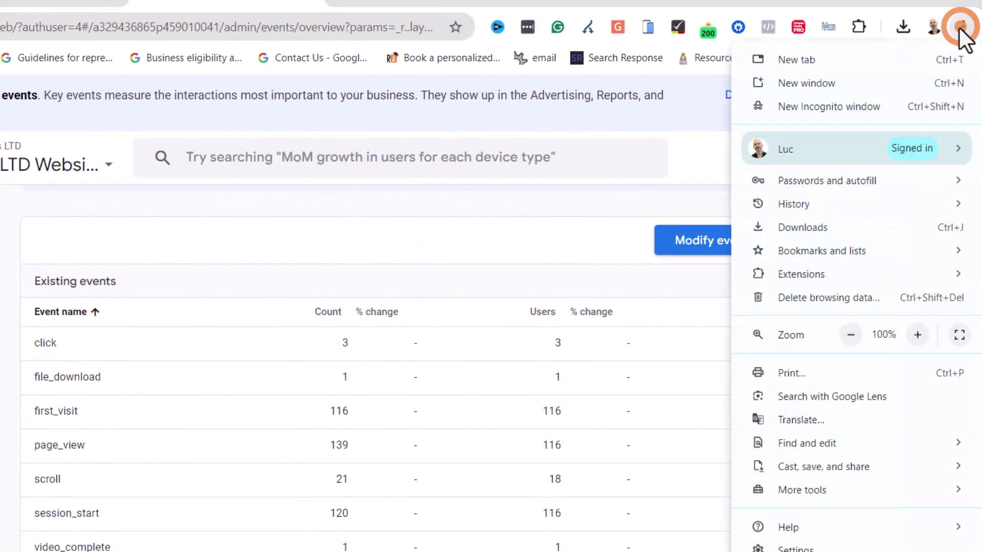
{"action": "left_click", "coordinate": [871, 105]}
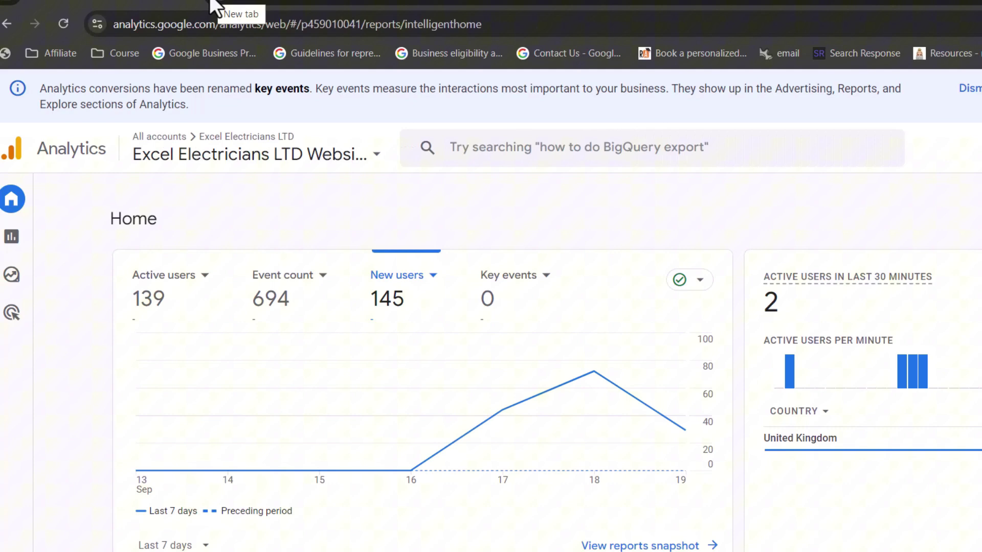
Load excelelectrician.co.uk, test-click its phone number button, and return to Analytics
{"action": "left_click", "coordinate": [223, 3]}
{"action": "type", "text": "excelelectrician.co.uk"}
{"action": "key", "text": "Return"}
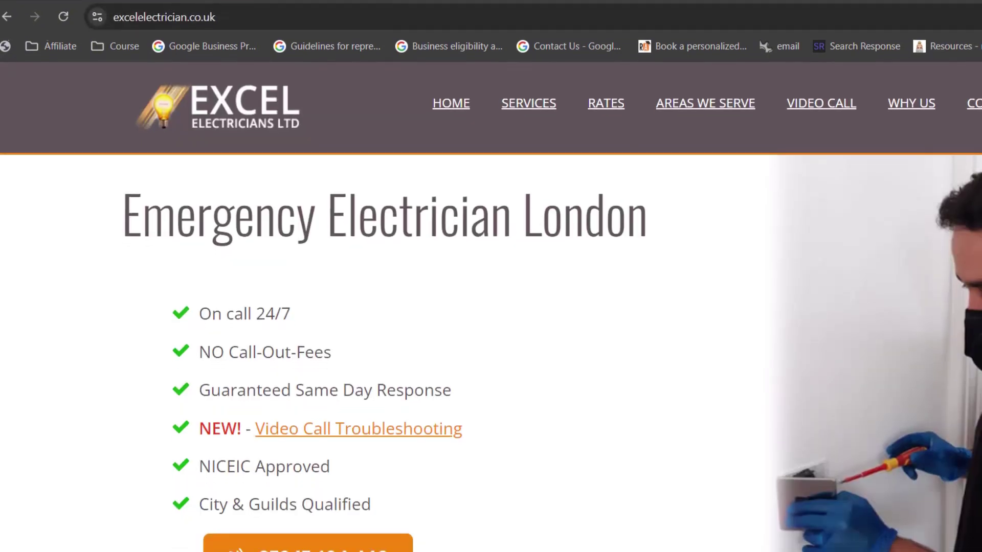
{"action": "left_click", "coordinate": [317, 528]}
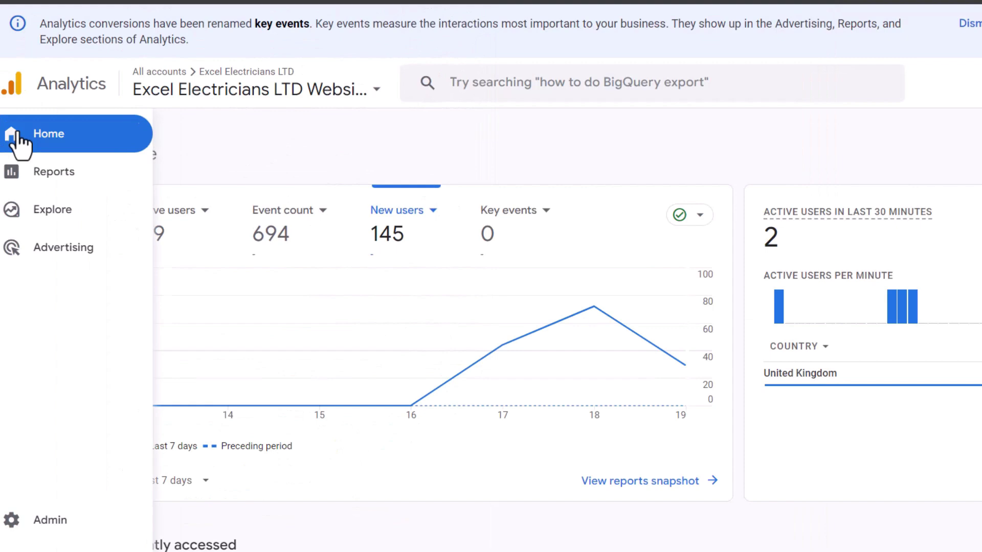
{"action": "left_click", "coordinate": [42, 176]}
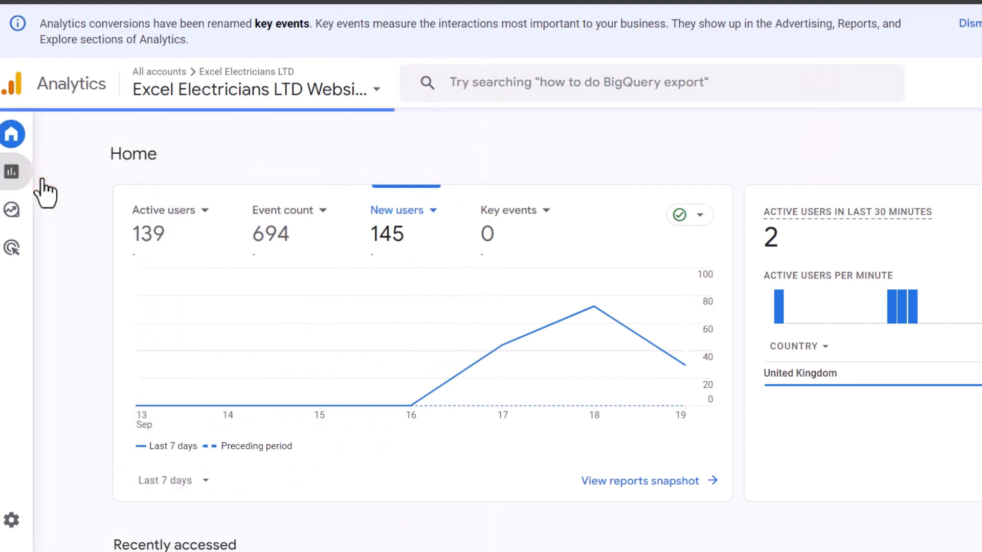
Check the Realtime Event count by Event name card for phone_call_clicks
{"action": "left_click", "coordinate": [91, 158]}
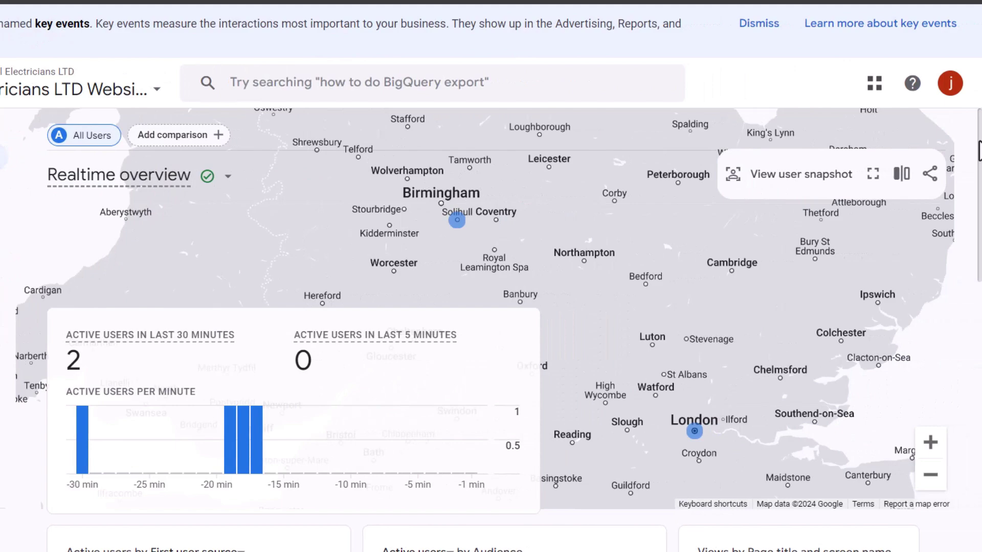
{"action": "scroll", "coordinate": [491, 306], "scroll_direction": "down", "scroll_amount": 10}
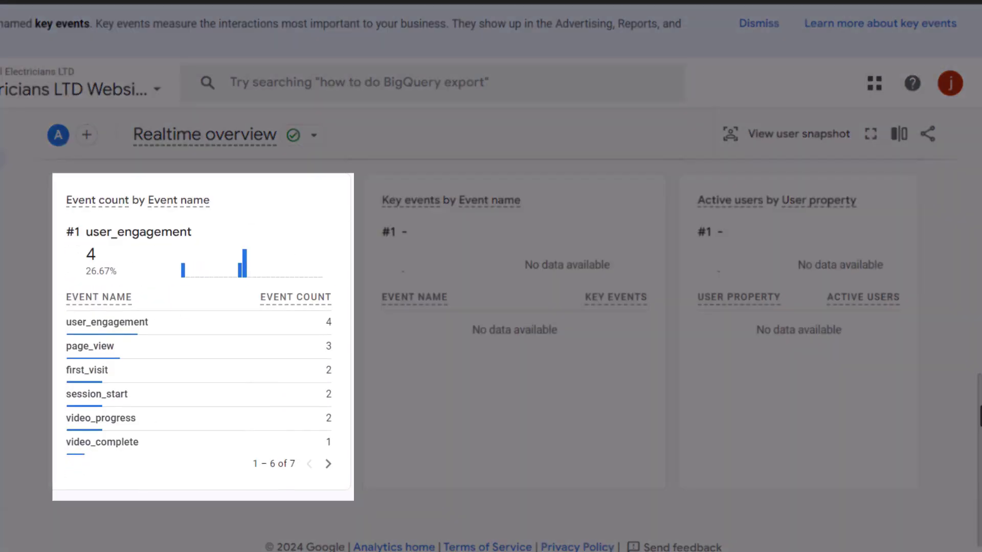
{"action": "left_click", "coordinate": [328, 464]}
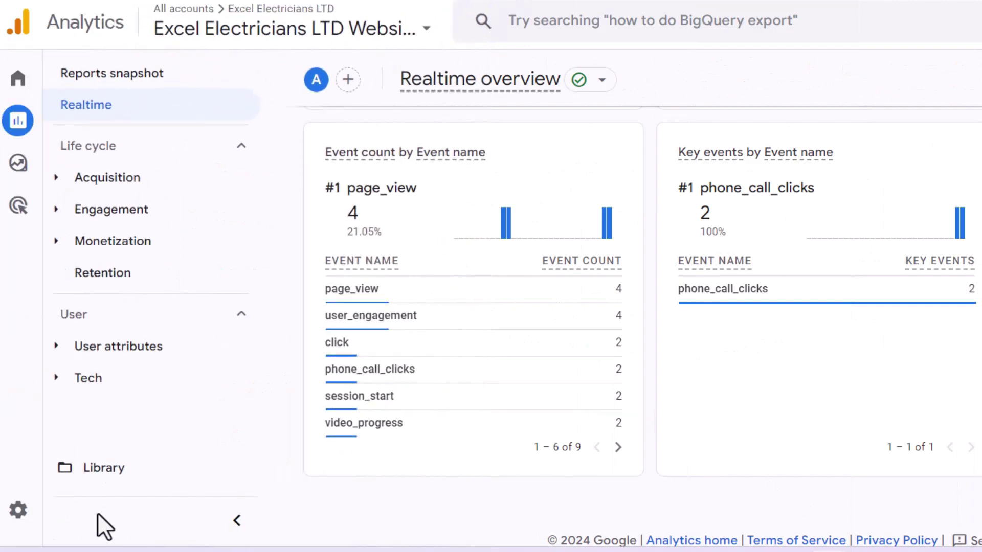
Add phone_call_clicks as a new key event under Admin > Data display > Key events
{"action": "left_click", "coordinate": [19, 520]}
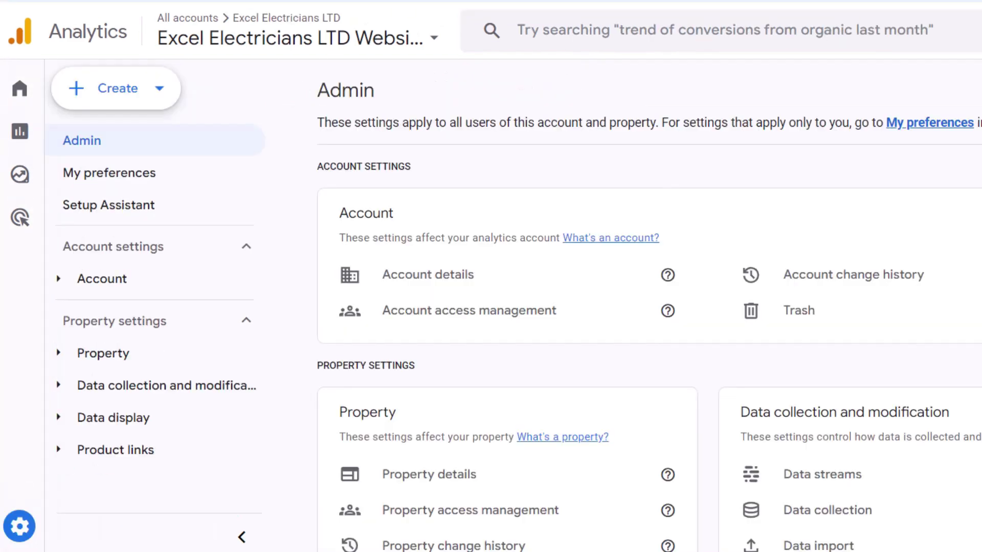
{"action": "left_click", "coordinate": [65, 420]}
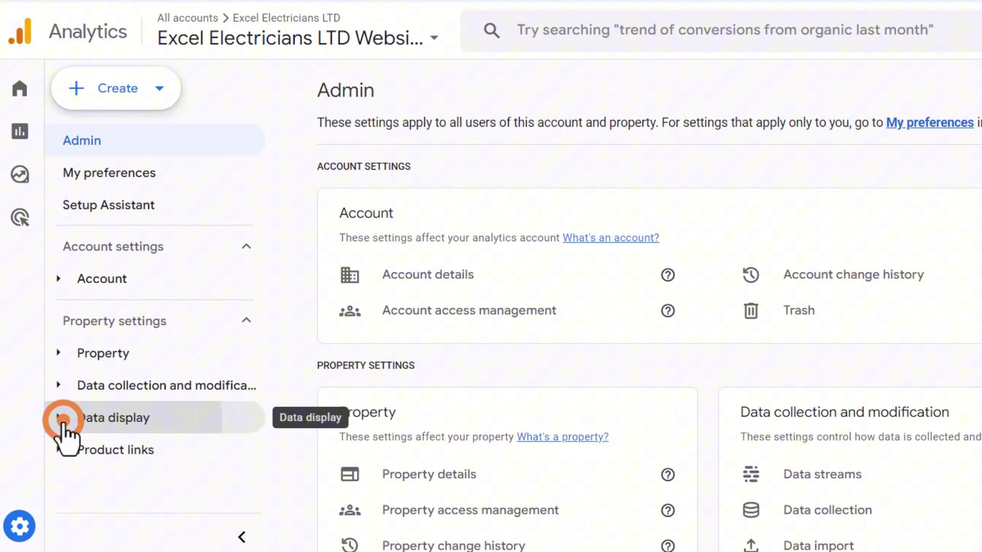
{"action": "left_click", "coordinate": [124, 483]}
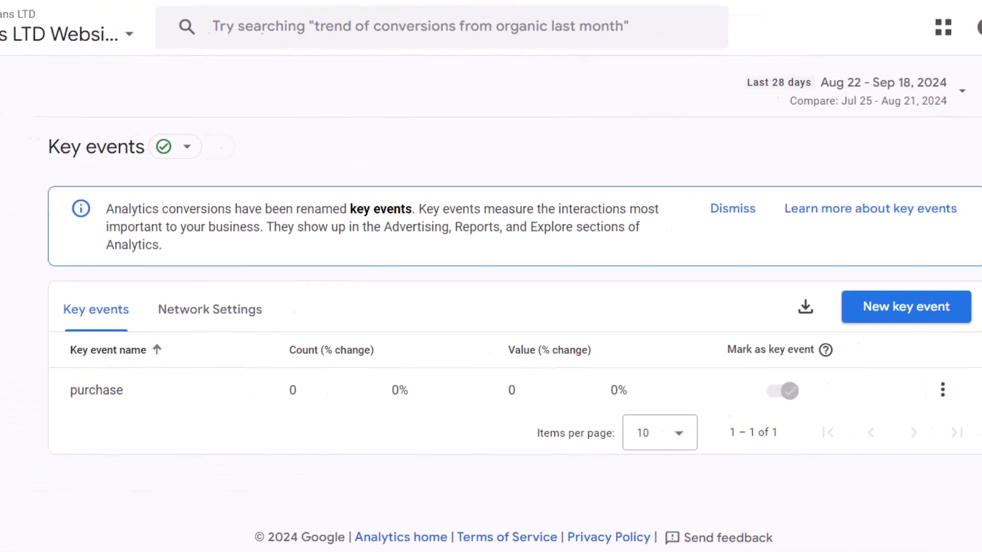
{"action": "left_click", "coordinate": [887, 318]}
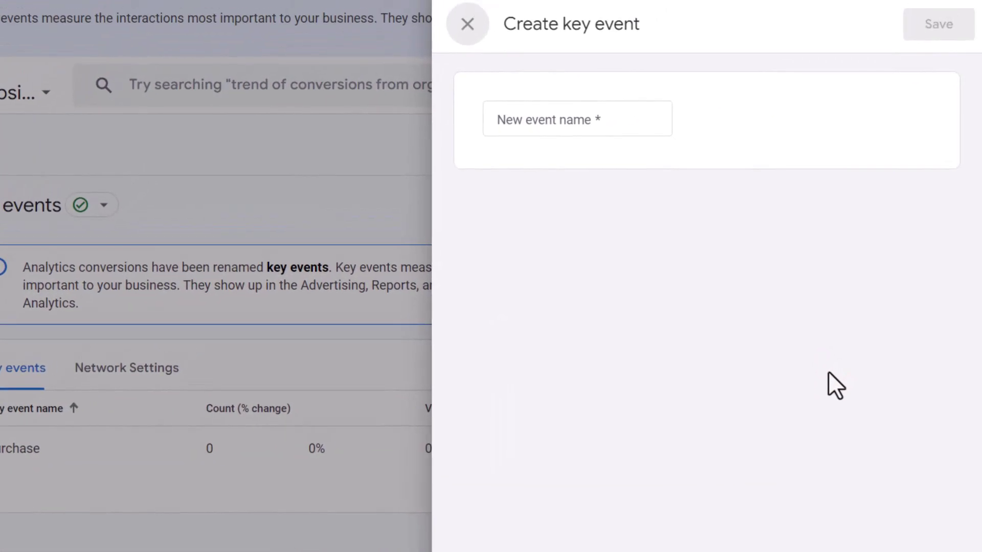
{"action": "left_click", "coordinate": [520, 123]}
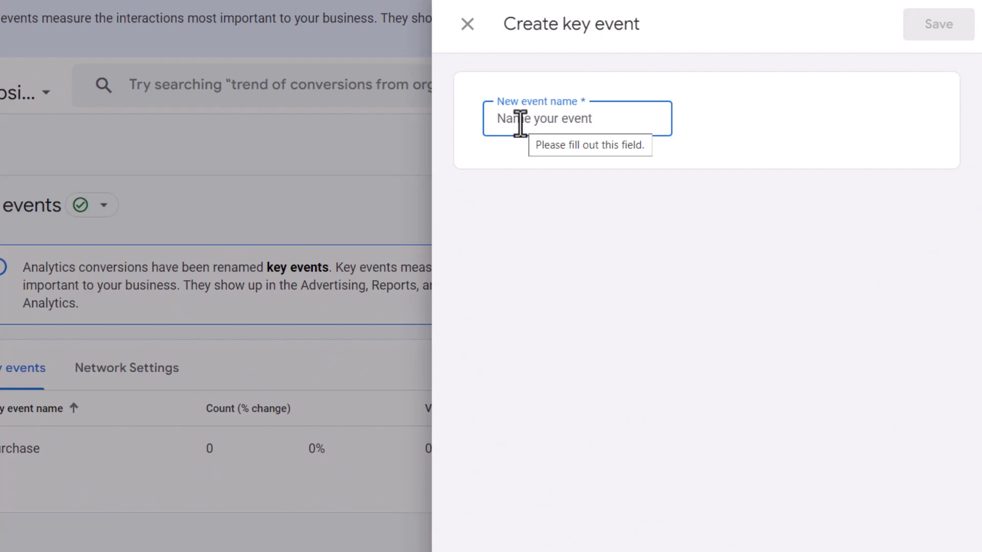
{"action": "type", "text": "phone_call_"}
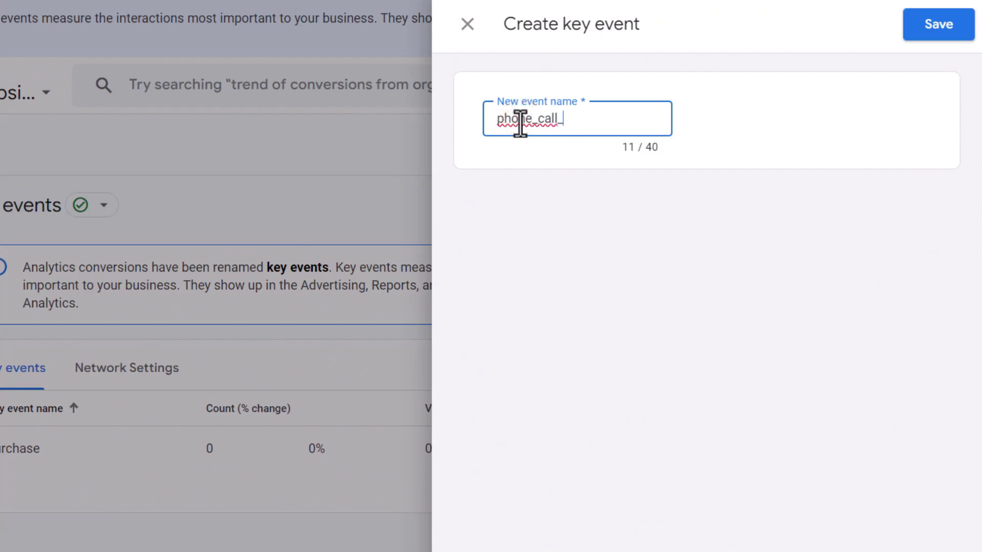
{"action": "type", "text": "clicks"}
{"action": "left_click", "coordinate": [921, 26]}
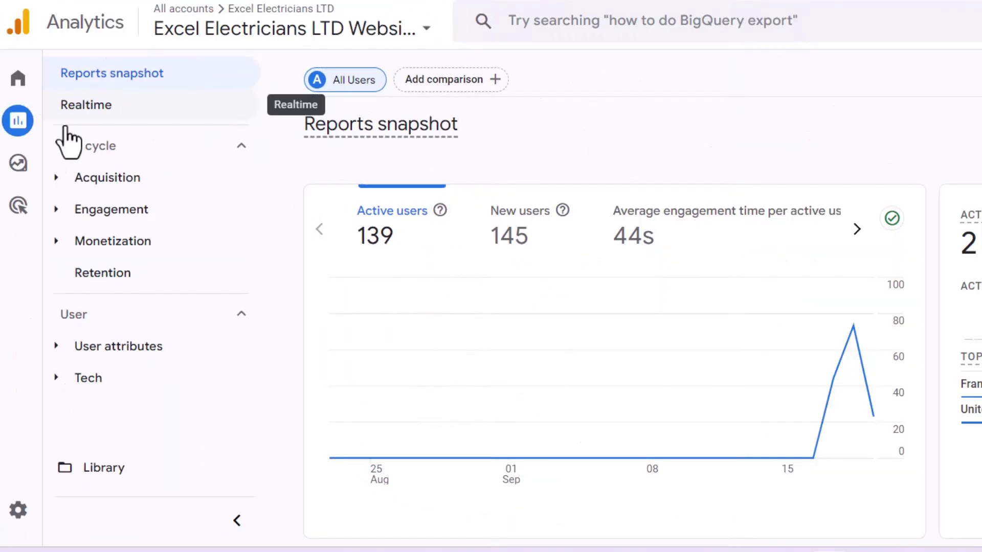
Open the Engagement > Pages and screens report
{"action": "left_click", "coordinate": [59, 214]}
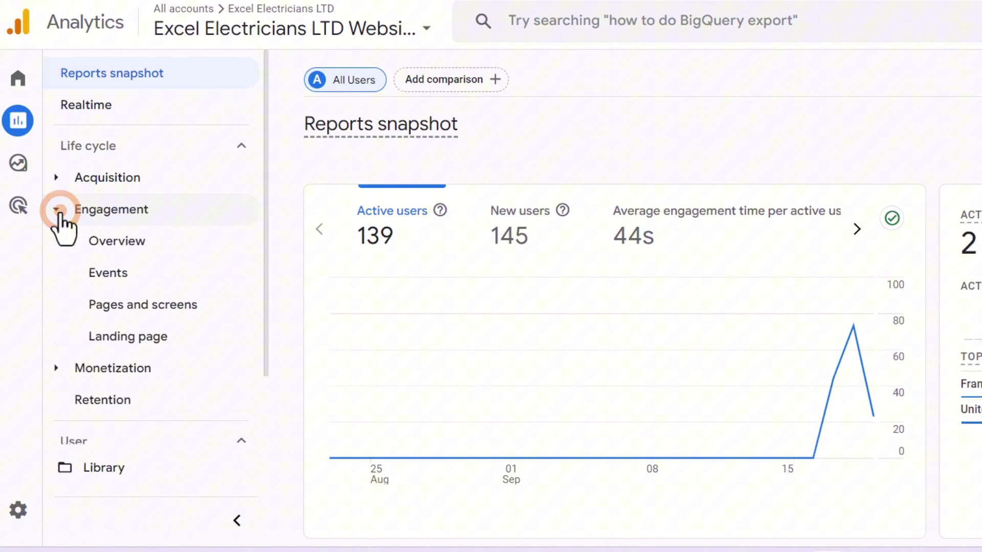
{"action": "left_click", "coordinate": [122, 303]}
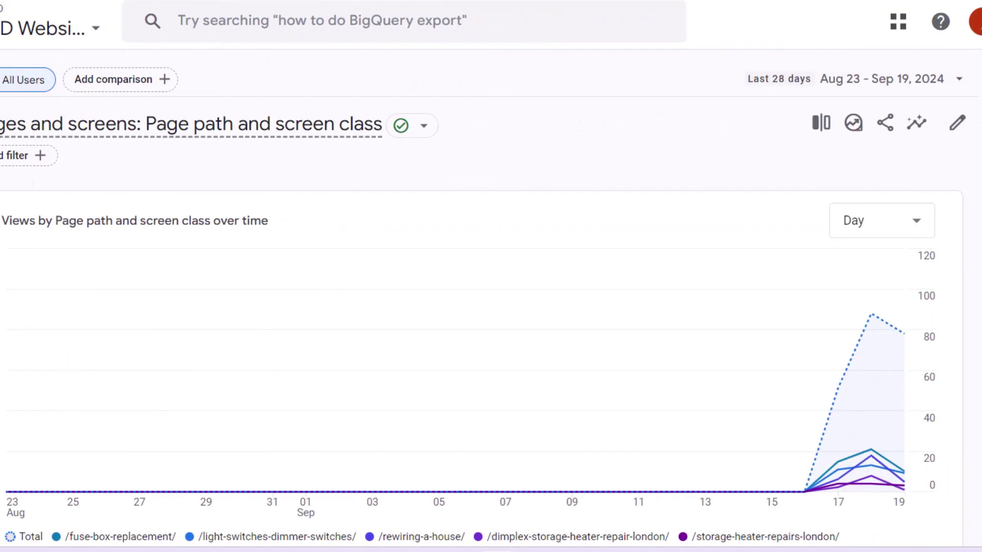
{"action": "scroll", "coordinate": [491, 307], "scroll_direction": "down", "scroll_amount": 2}
{"action": "scroll", "coordinate": [491, 327], "scroll_direction": "down", "scroll_amount": 8}
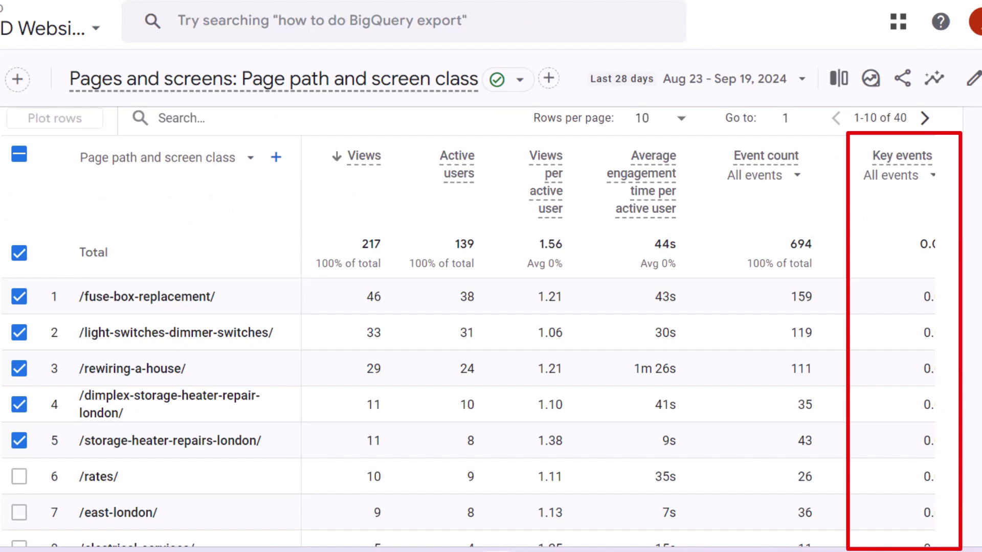
Set the Key events column to count phone_call_clicks and review the table
{"action": "left_click", "coordinate": [933, 177]}
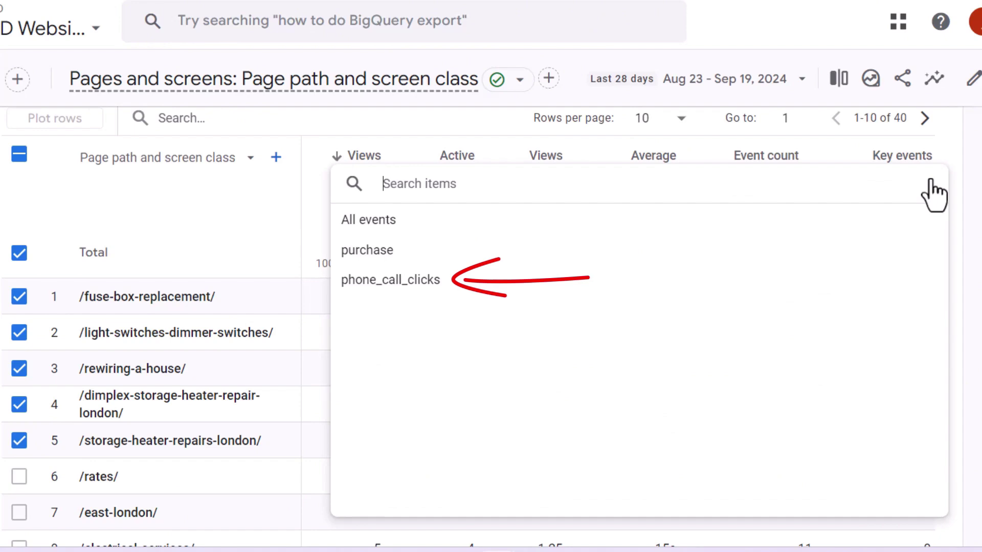
{"action": "left_click", "coordinate": [415, 279]}
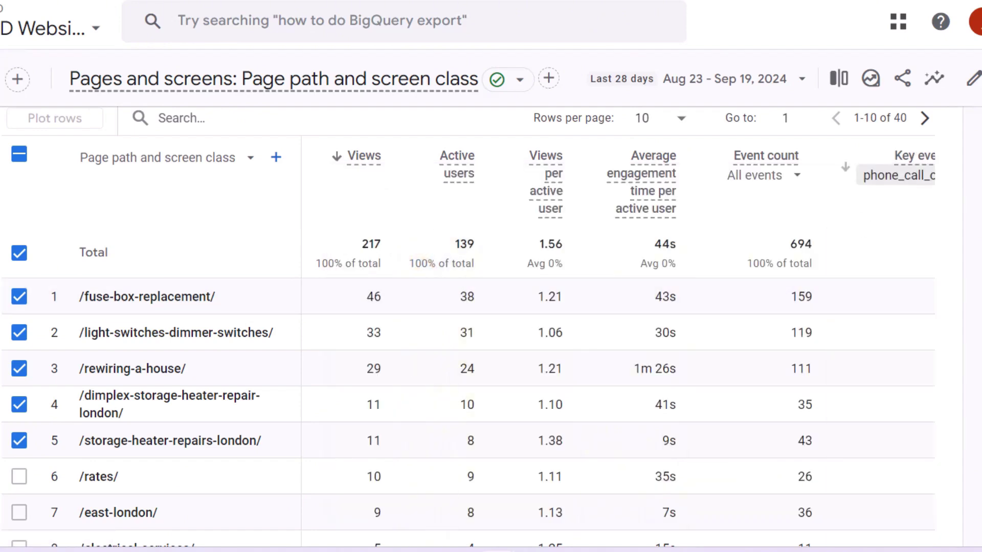
{"action": "scroll", "coordinate": [429, 286], "scroll_direction": "down", "scroll_amount": 3}
{"action": "scroll", "coordinate": [649, 507], "scroll_direction": "down", "scroll_amount": 1}
{"action": "left_click_drag", "start_coordinate": [686, 489], "coordinate": [881, 499]}
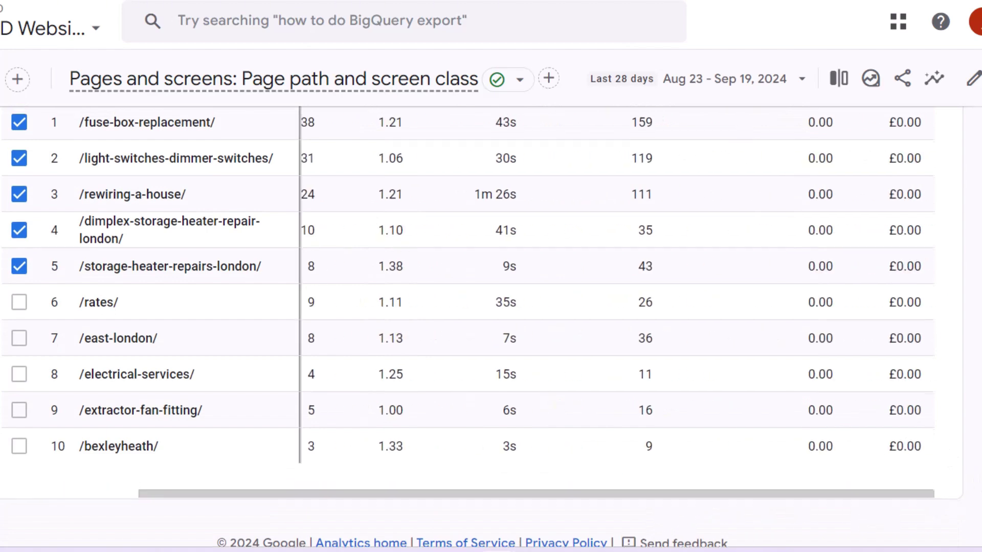
{"action": "scroll", "coordinate": [685, 240], "scroll_direction": "up", "scroll_amount": 5}
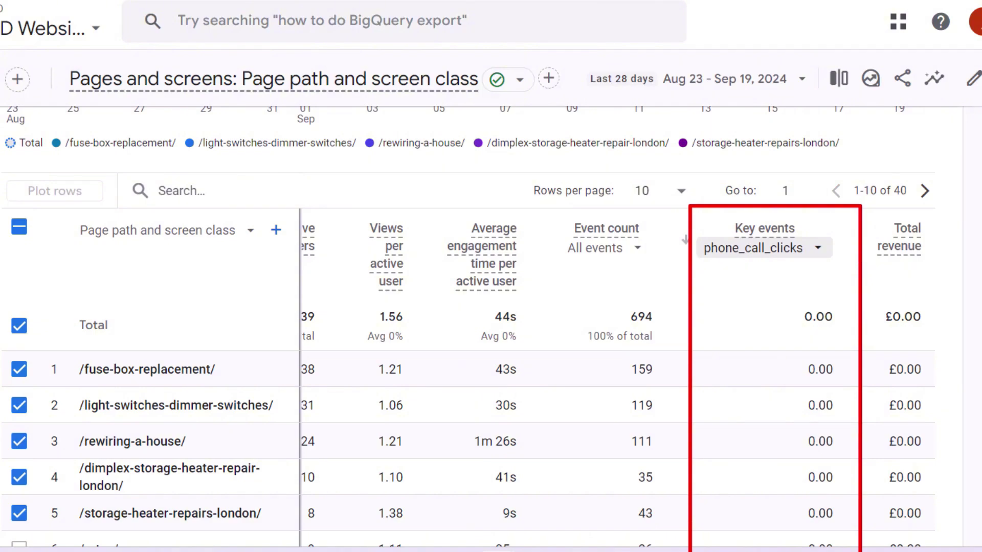
Add Mobile traffic and Web traffic comparisons alongside All Users
{"action": "scroll", "coordinate": [491, 307], "scroll_direction": "up", "scroll_amount": 5}
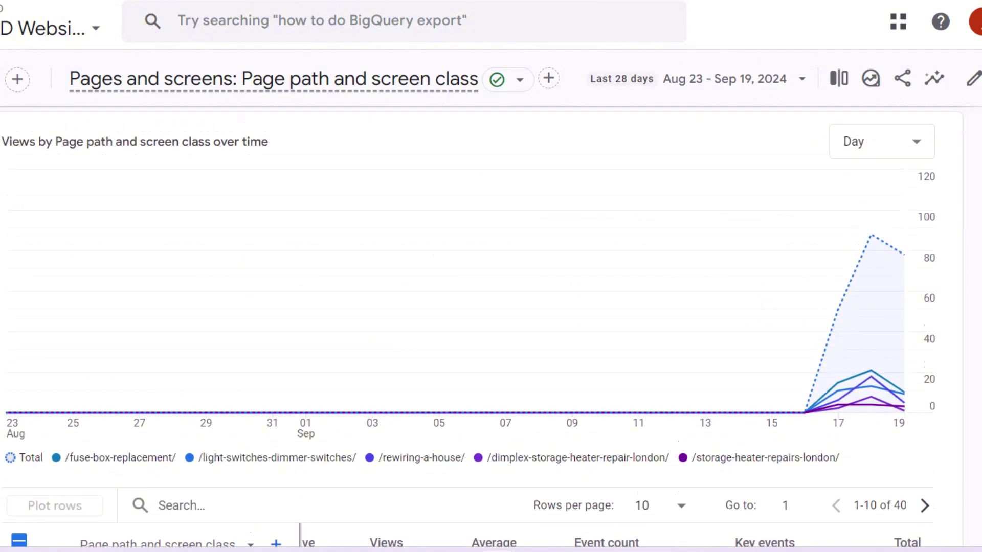
{"action": "left_click", "coordinate": [136, 85]}
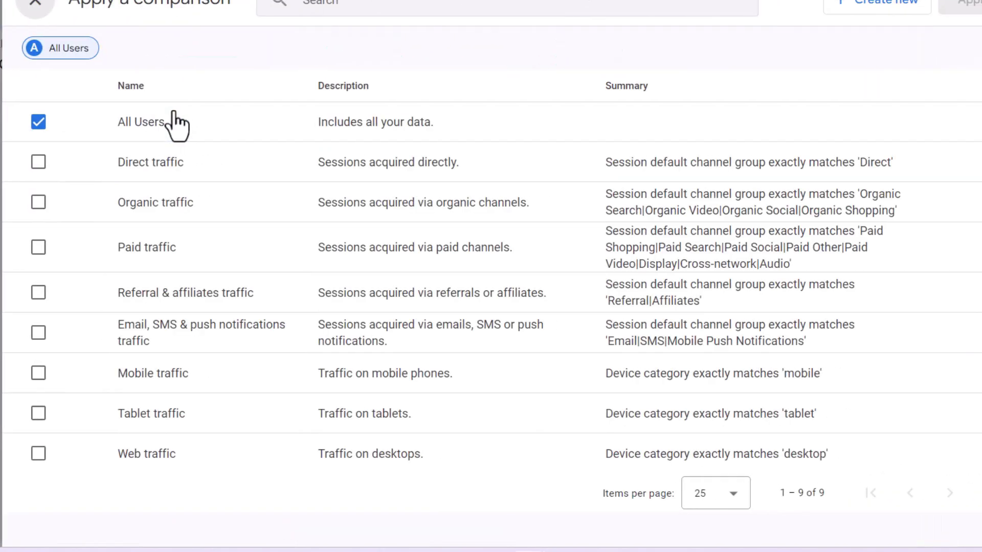
{"action": "left_click", "coordinate": [38, 373]}
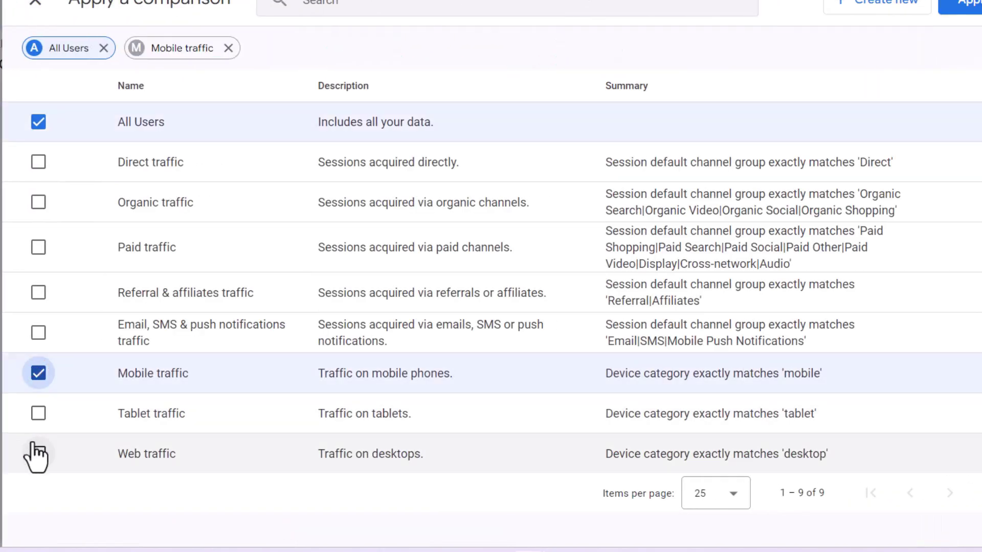
{"action": "left_click", "coordinate": [38, 454]}
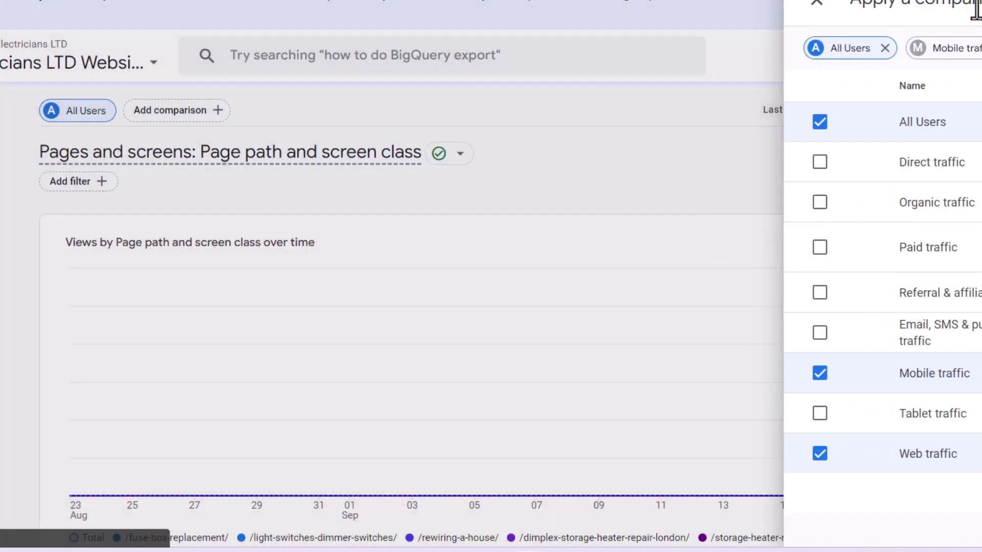
{"action": "left_click", "coordinate": [976, 9]}
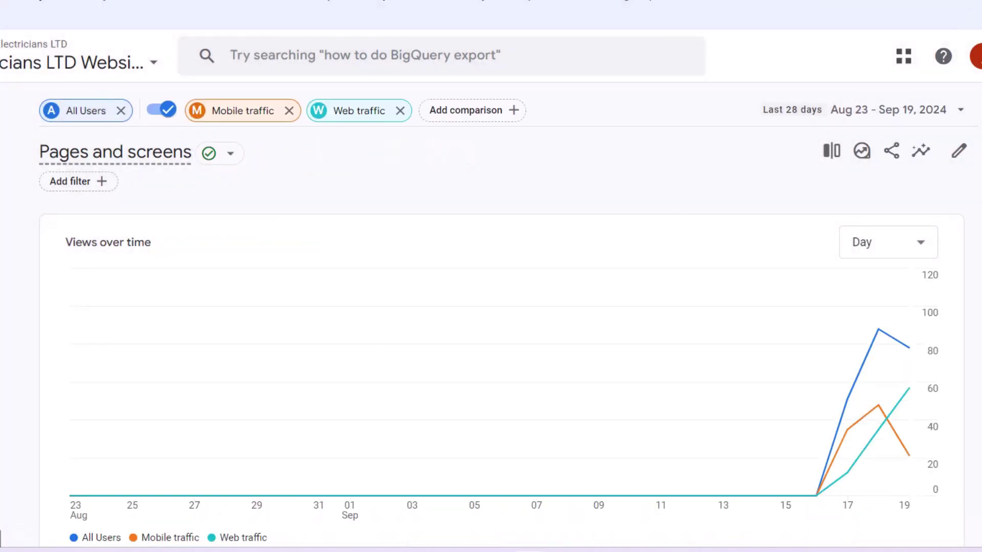
{"action": "scroll", "coordinate": [491, 307], "scroll_direction": "down", "scroll_amount": 4}
{"action": "scroll", "coordinate": [490, 341], "scroll_direction": "down", "scroll_amount": 6}
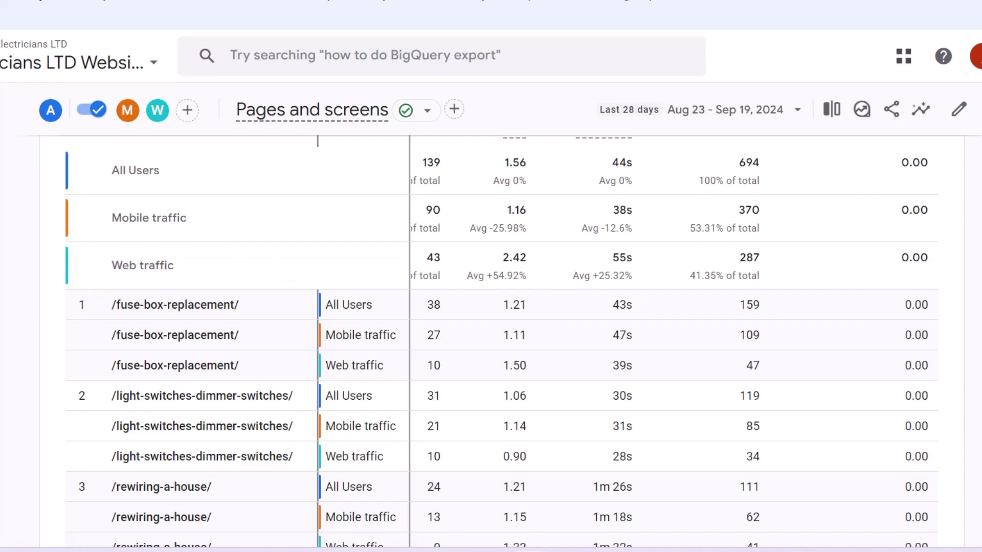
{"action": "scroll", "coordinate": [491, 307], "scroll_direction": "up", "scroll_amount": 10}
Filter the report to Session default channel group exactly matching Organic Search
{"action": "left_click", "coordinate": [97, 183]}
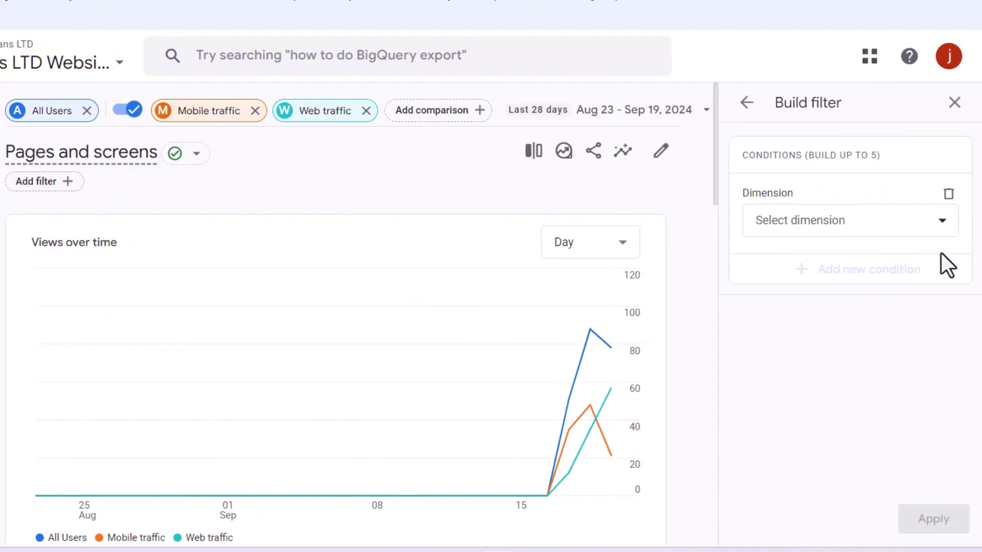
{"action": "left_click", "coordinate": [944, 228]}
{"action": "left_click_drag", "start_coordinate": [955, 247], "coordinate": [949, 342]}
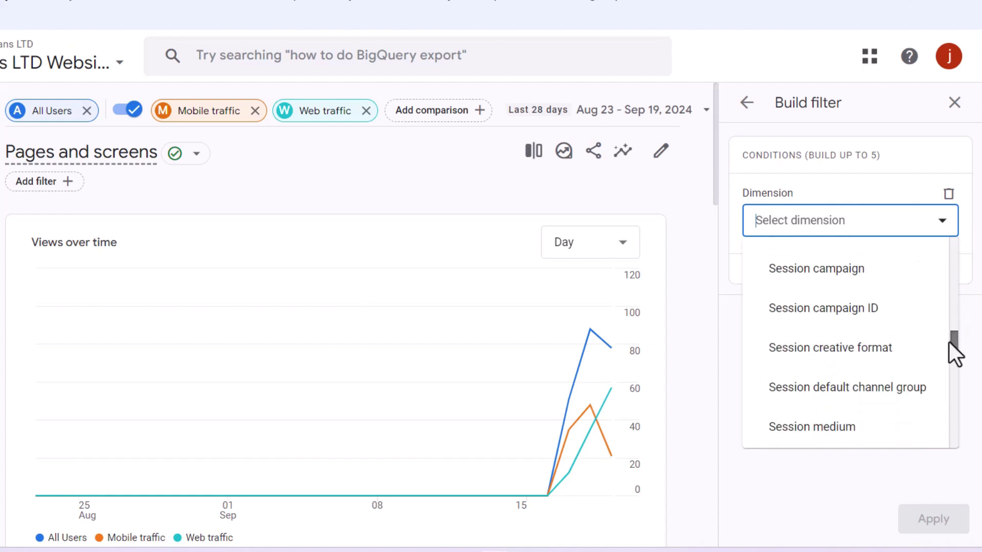
{"action": "left_click", "coordinate": [850, 388]}
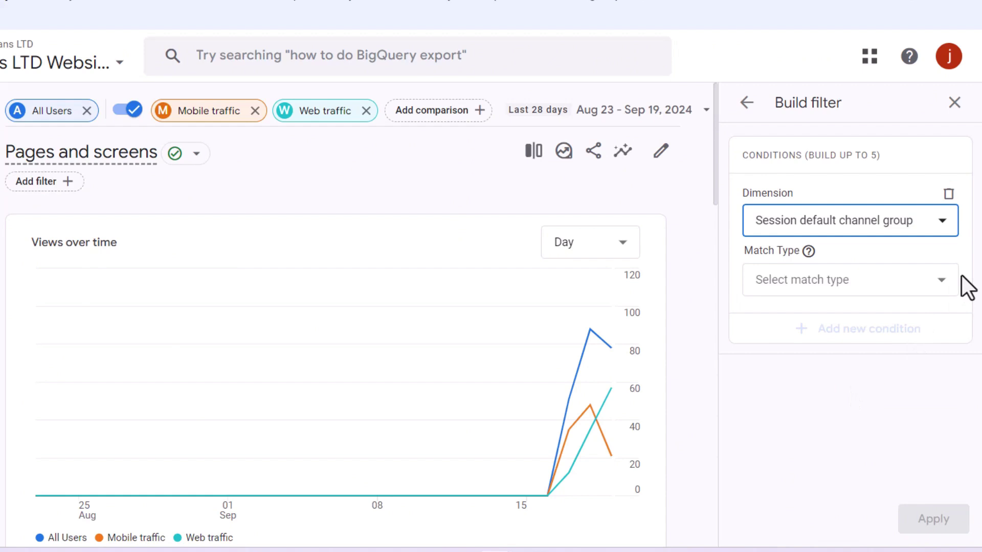
{"action": "left_click", "coordinate": [939, 286]}
{"action": "left_click", "coordinate": [853, 325]}
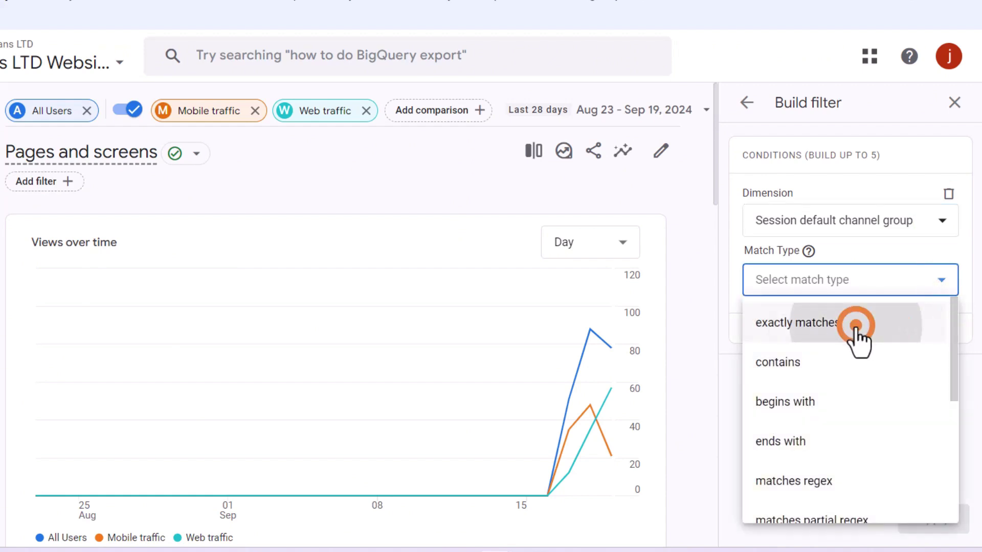
{"action": "left_click", "coordinate": [943, 340]}
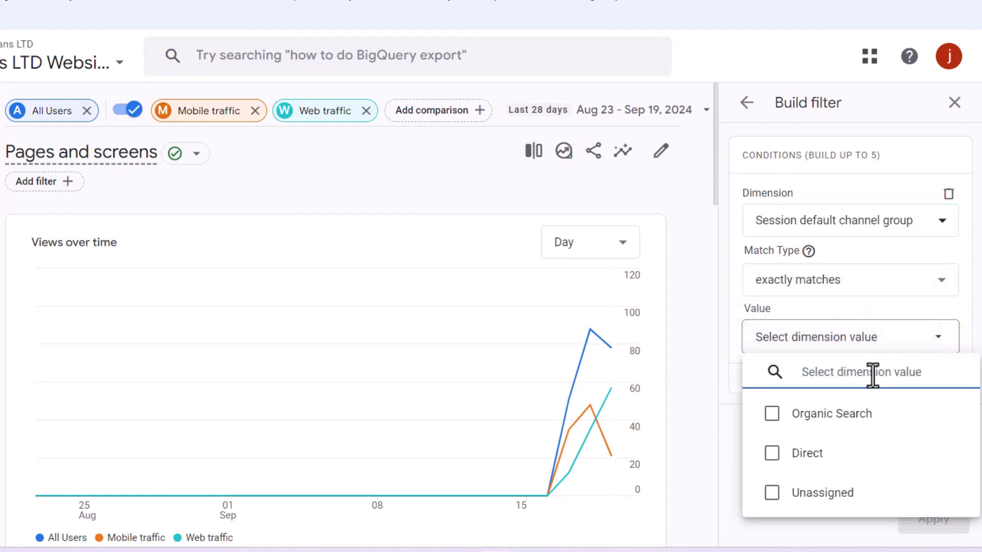
{"action": "left_click", "coordinate": [773, 413]}
{"action": "left_click", "coordinate": [823, 538]}
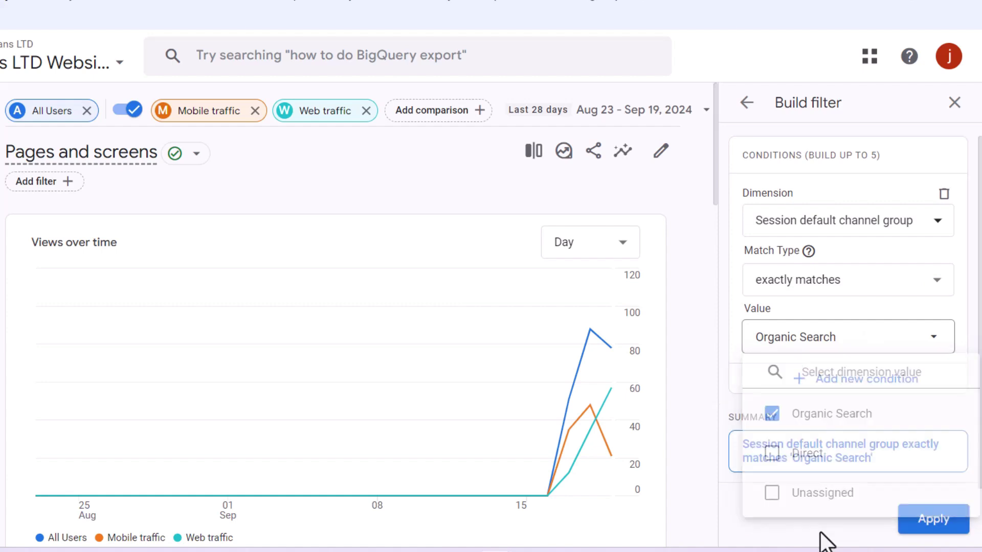
{"action": "left_click", "coordinate": [939, 525]}
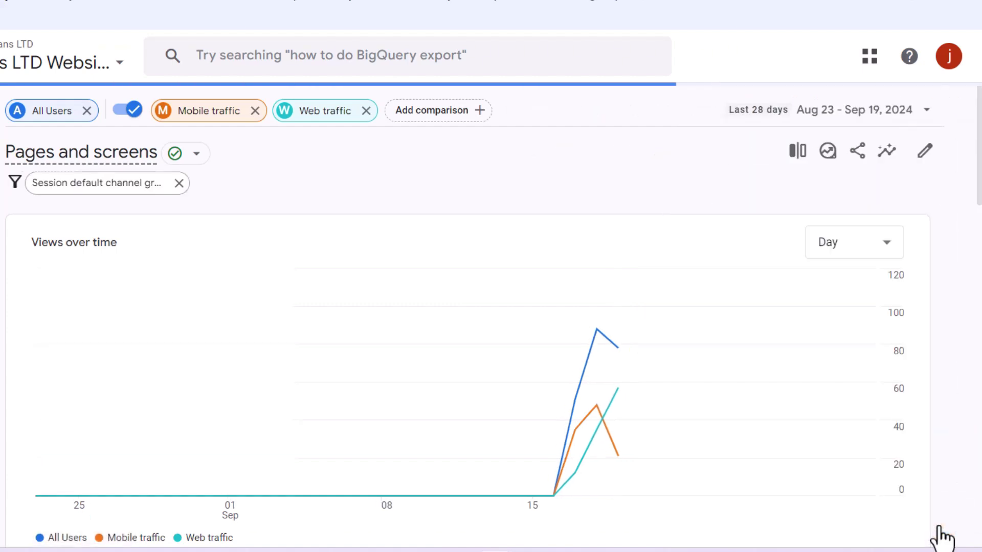
{"action": "scroll", "coordinate": [939, 534], "scroll_direction": "down", "scroll_amount": 8}
{"action": "scroll", "coordinate": [466, 341], "scroll_direction": "down", "scroll_amount": 1}
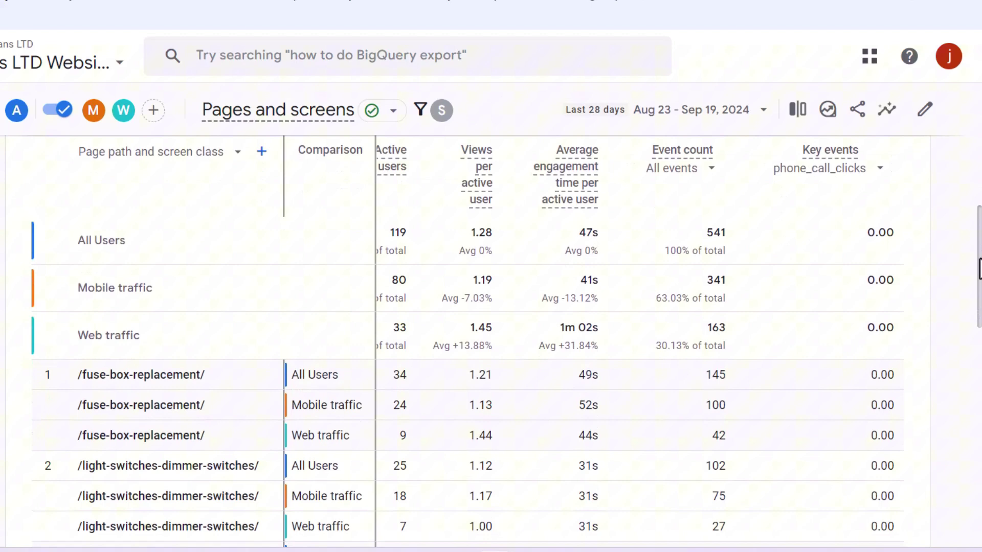